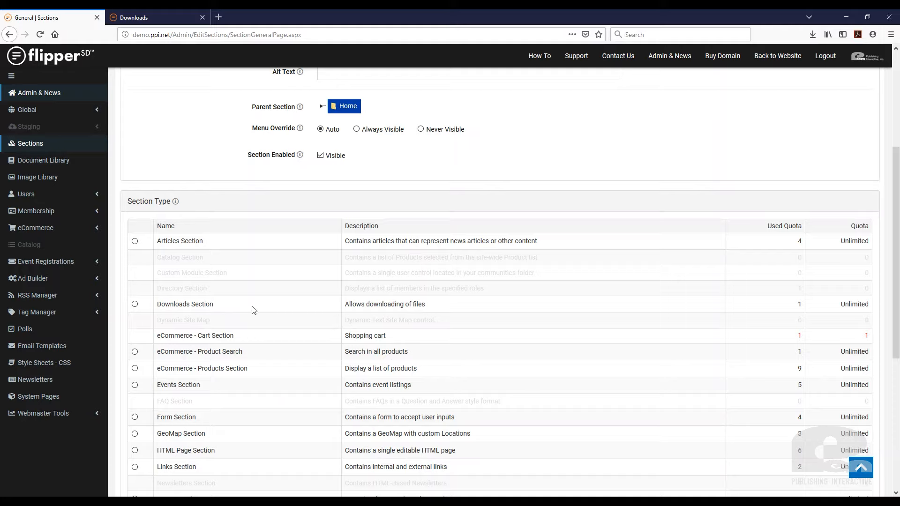
Highlight 'Downloads Section' in the Section Type table and switch to the Downloads page
drag(257, 309, 158, 310)
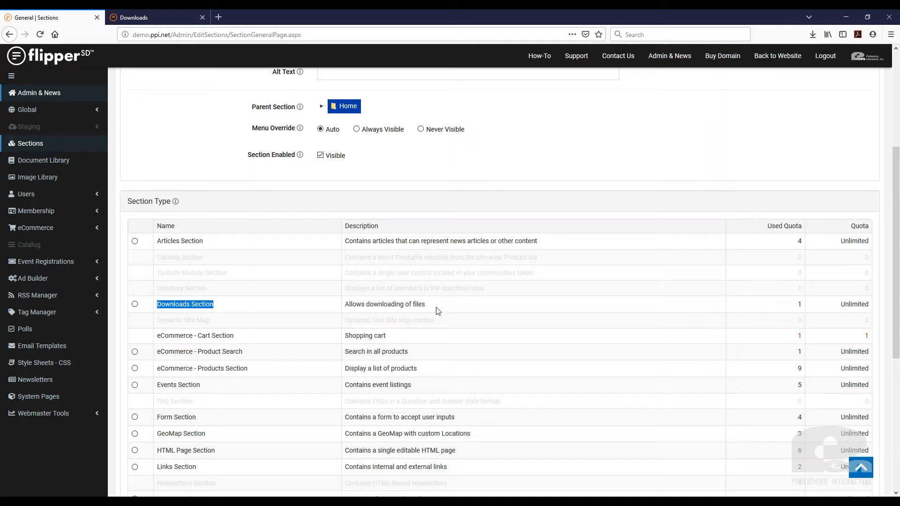
click(141, 14)
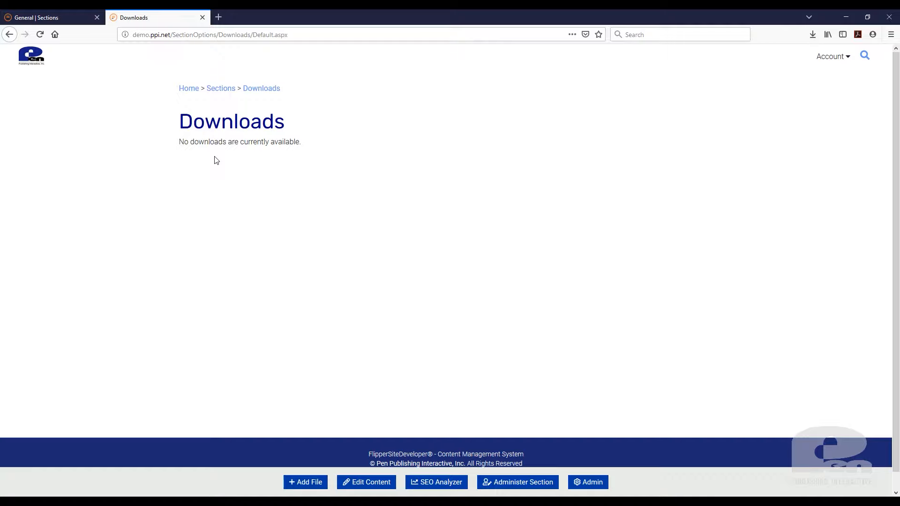
Note the empty-downloads message and start adding a new file with Add File
drag(177, 146, 330, 148)
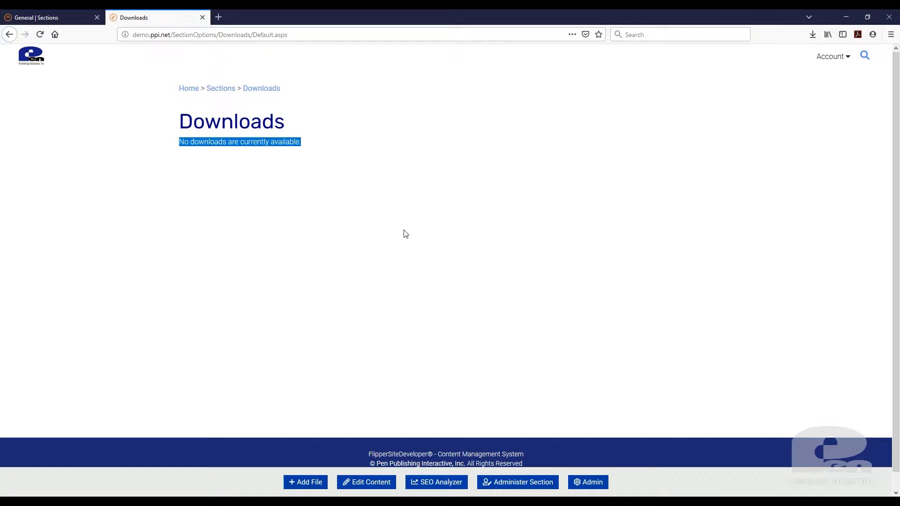
click(310, 482)
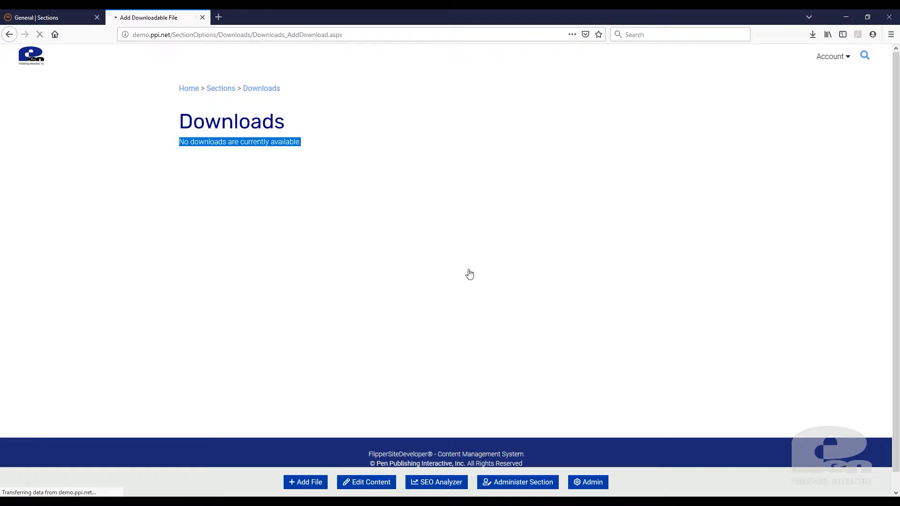
Title the download 'Announces Launch of New Western State Bank Website' from autocomplete
click(308, 251)
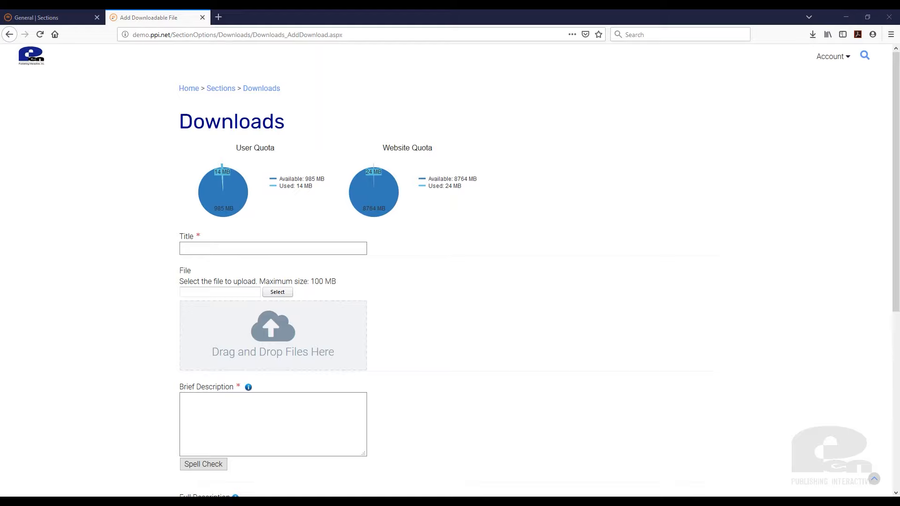
text(Announces Launch of New Western State Bank Website)
click(528, 307)
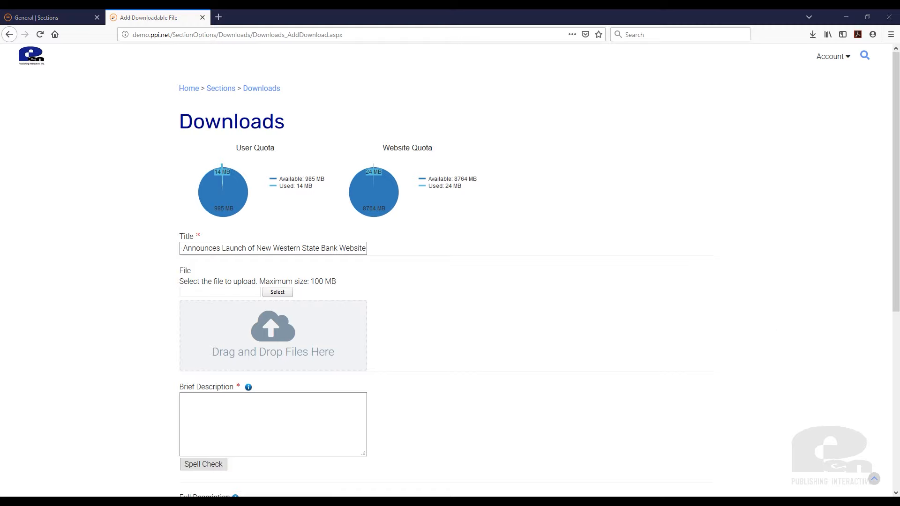
Drop the press-release .docx file into the upload zone
drag(558, 272, 262, 344)
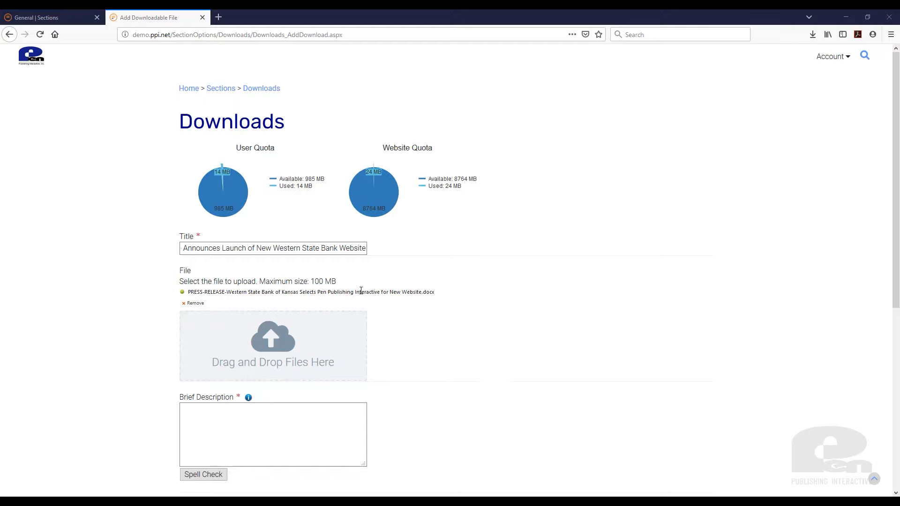
drag(436, 292, 421, 293)
scroll(466, 342, down, 3)
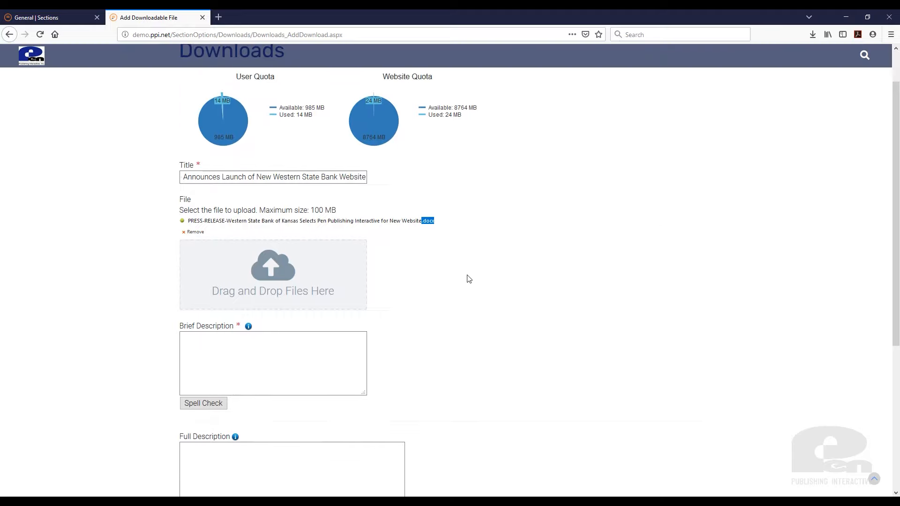
click(433, 236)
Fill Brief Description with the title followed by '- Brief Description'
triple_click(255, 179)
key(ctrl+c)
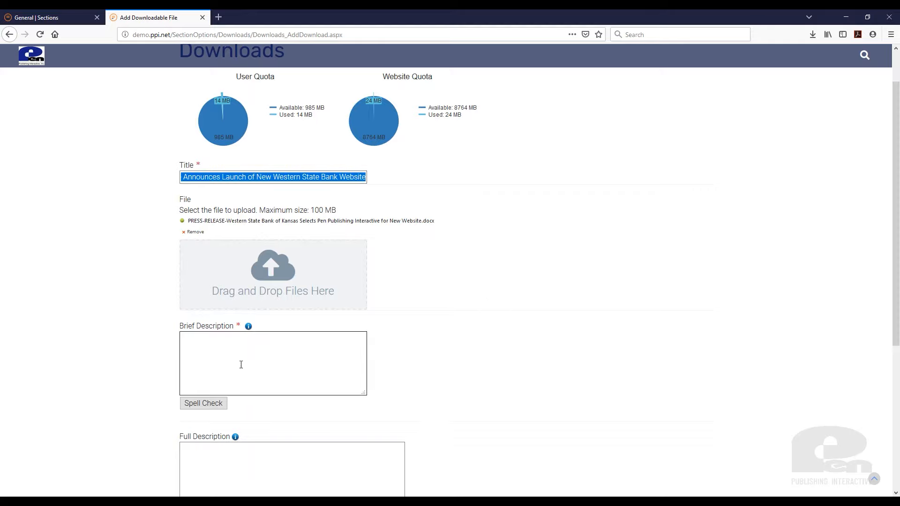
click(243, 359)
key(ctrl+v)
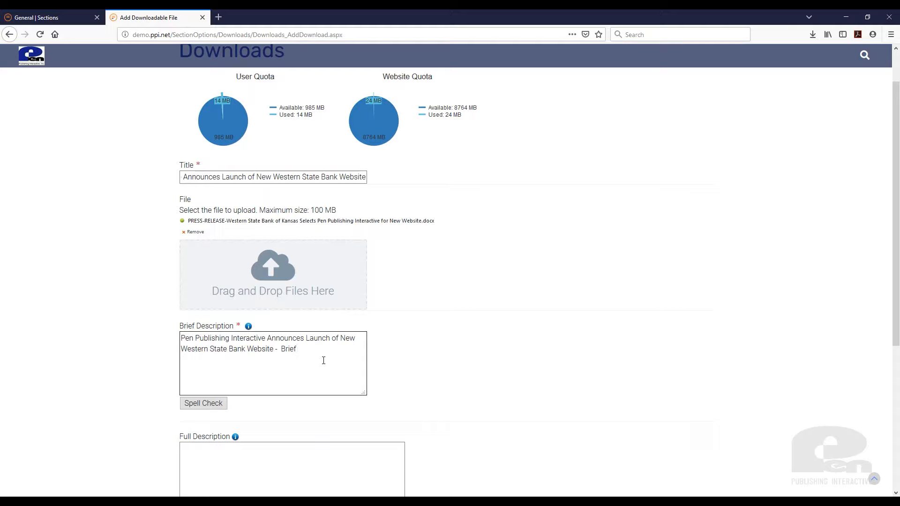
text(-  Brief Description)
Fill Full Description with the same text, ending '- Full Description' instead
scroll(422, 338, down, 2)
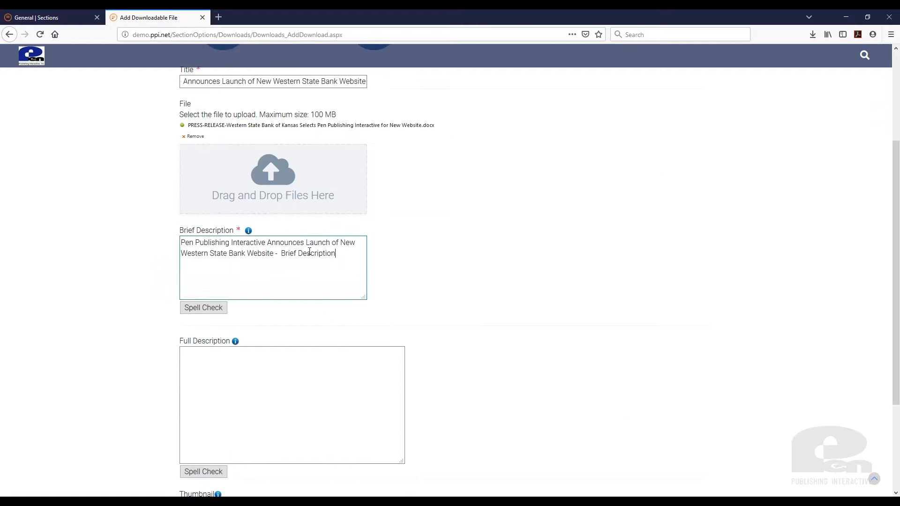
key(ctrl+a)
click(279, 399)
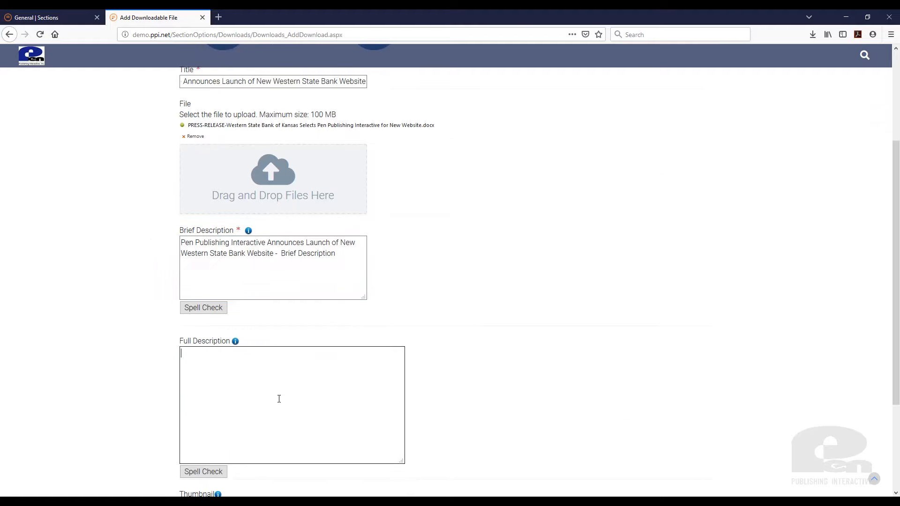
key(ctrl+v)
drag(248, 364, 232, 365)
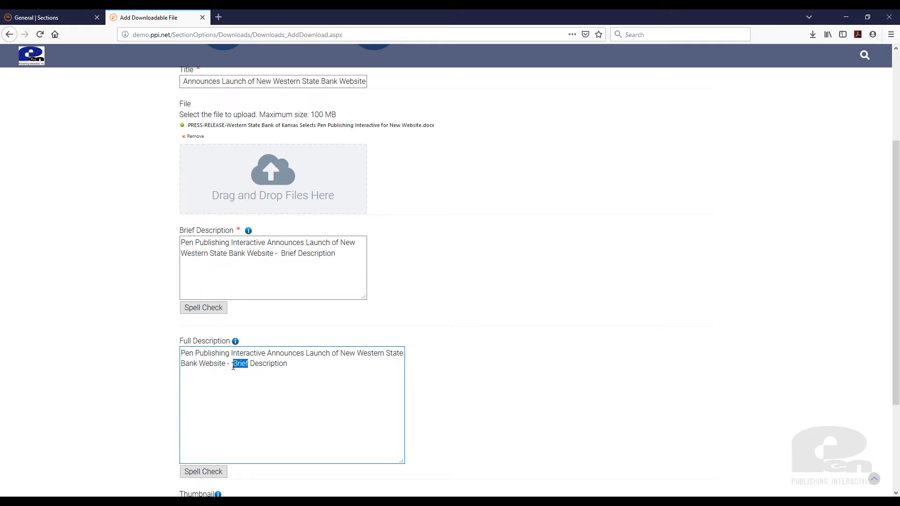
text(Full)
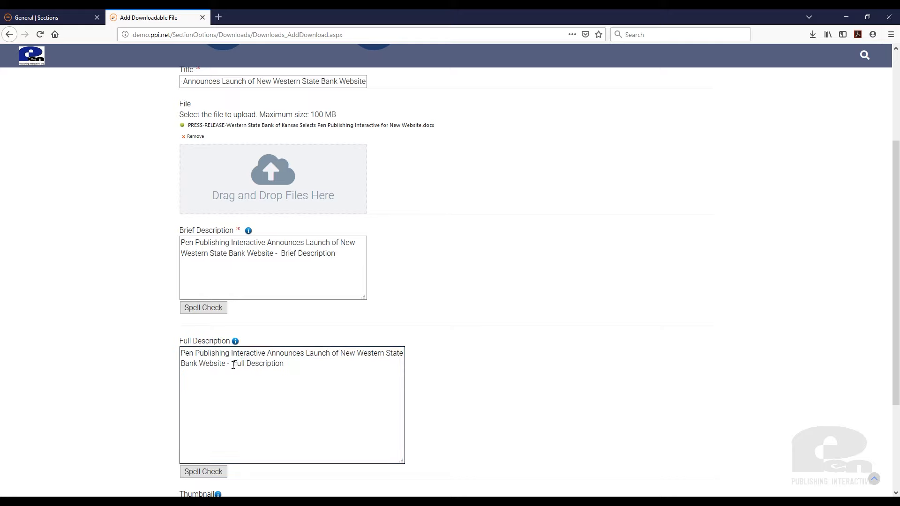
Submit the new download with Add File
scroll(460, 386, down, 3)
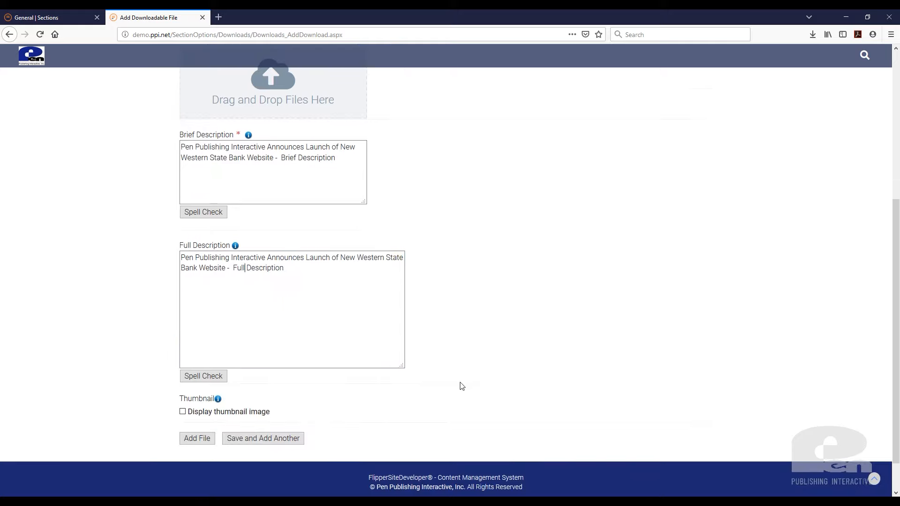
scroll(487, 382, up, 5)
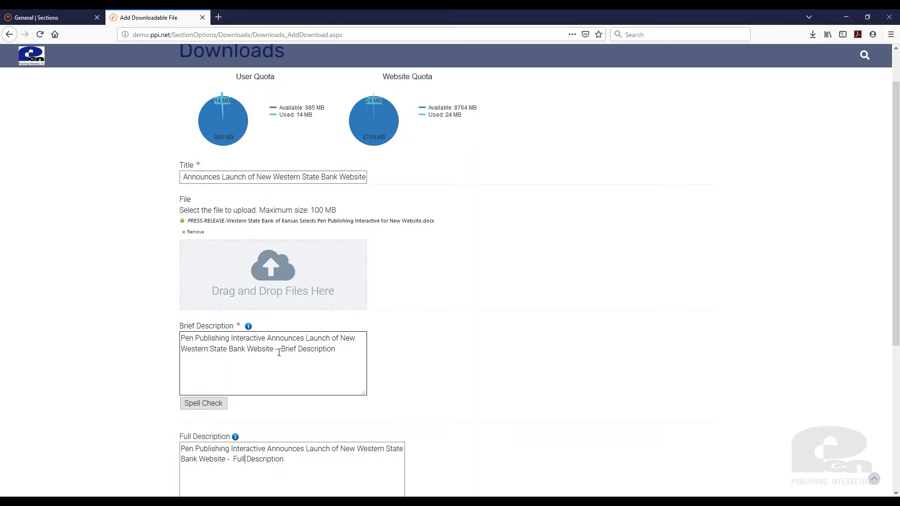
scroll(470, 392, down, 5)
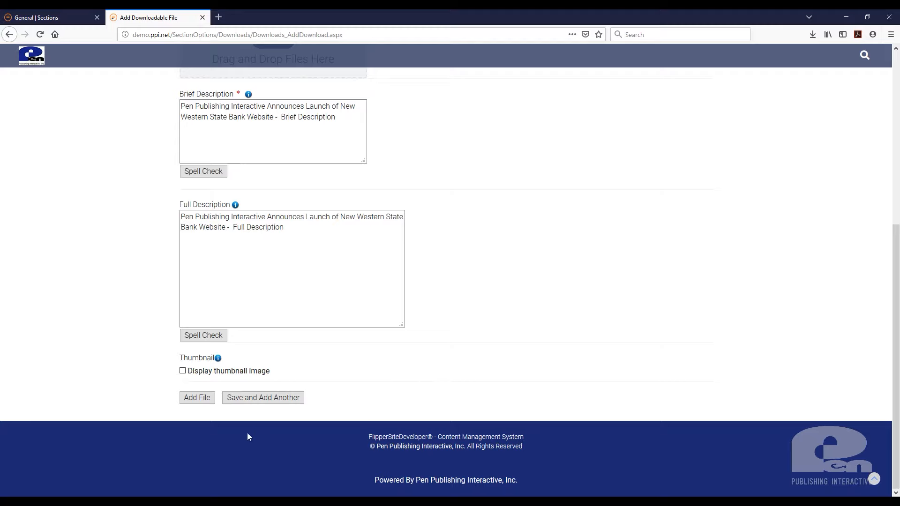
click(193, 398)
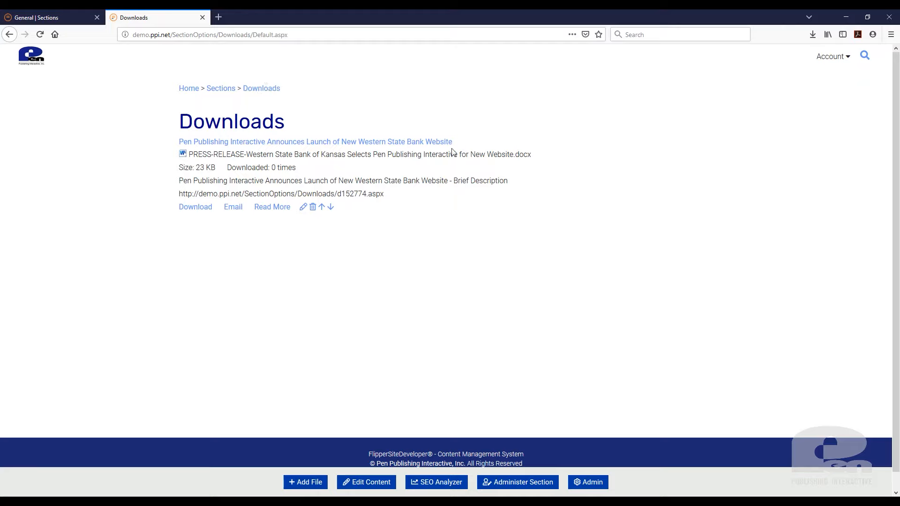
Highlight the new entry's .docx name, size, page address and brief description on the list
drag(516, 155, 532, 155)
drag(297, 168, 281, 174)
click(292, 303)
drag(392, 198, 179, 192)
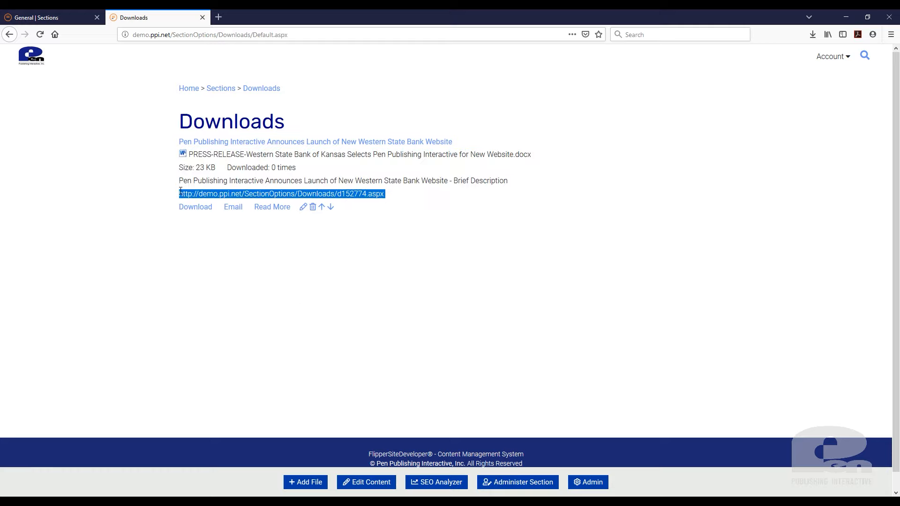
drag(513, 185, 173, 183)
Open the entry's Read More page in a new tab and review both descriptions
middle_click(280, 208)
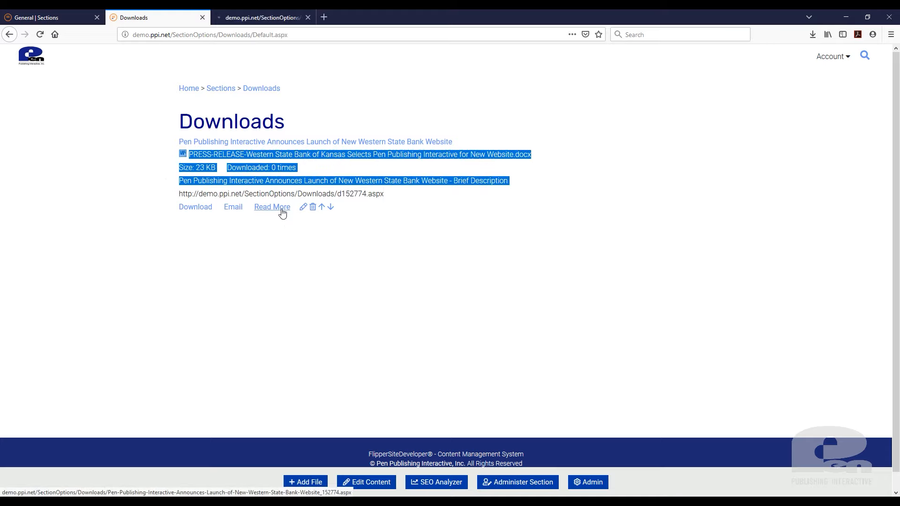
click(261, 15)
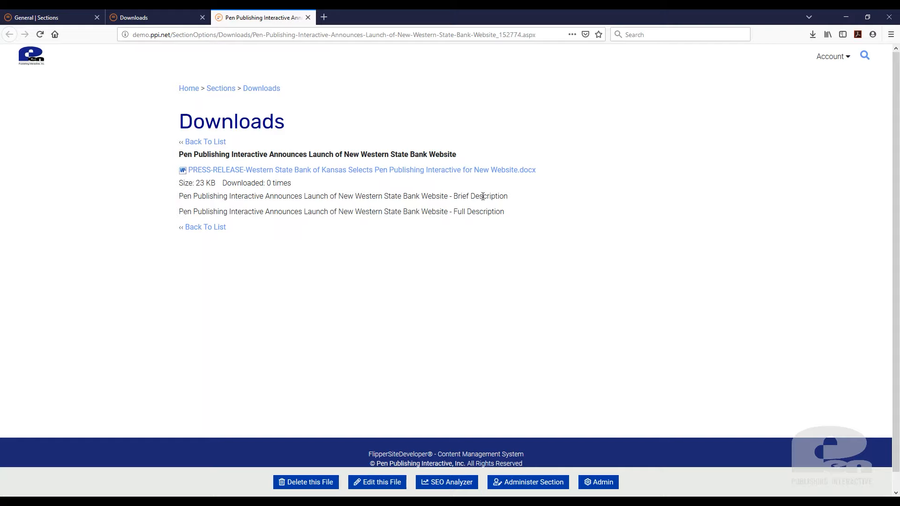
drag(503, 196, 452, 212)
click(412, 291)
click(174, 17)
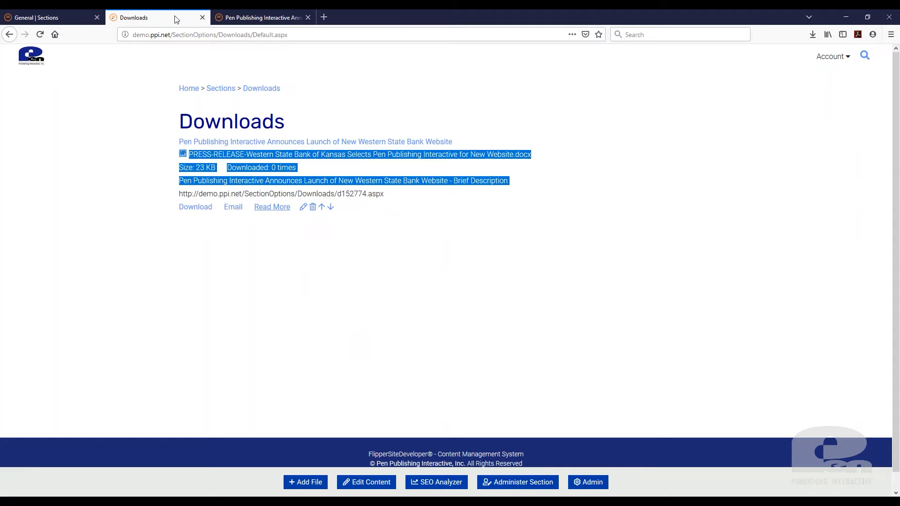
click(268, 17)
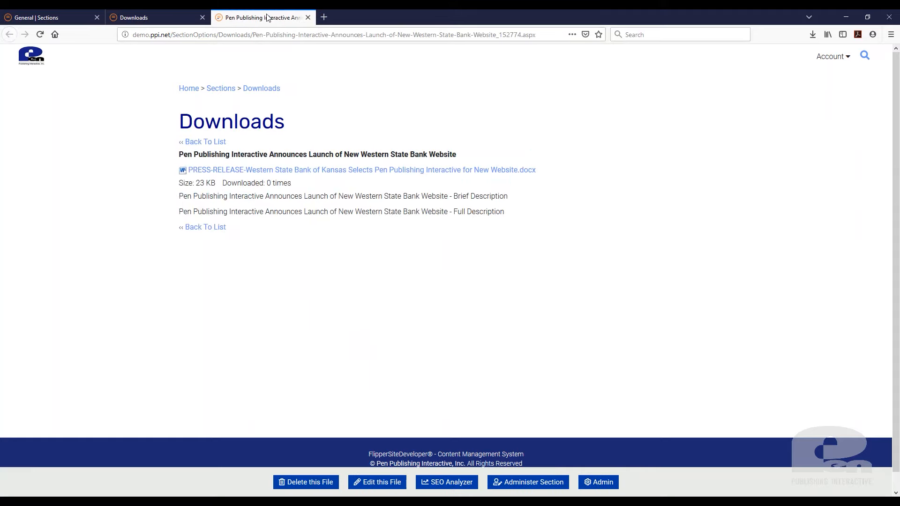
Edit the download to display the WSBK-Desktop-Mock.jpg thumbnail and apply the changes
click(387, 487)
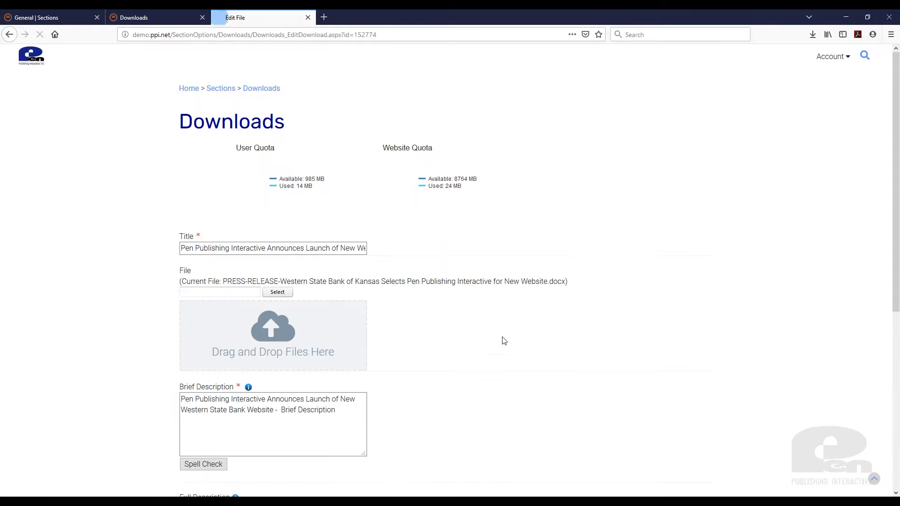
scroll(541, 336, down, 6)
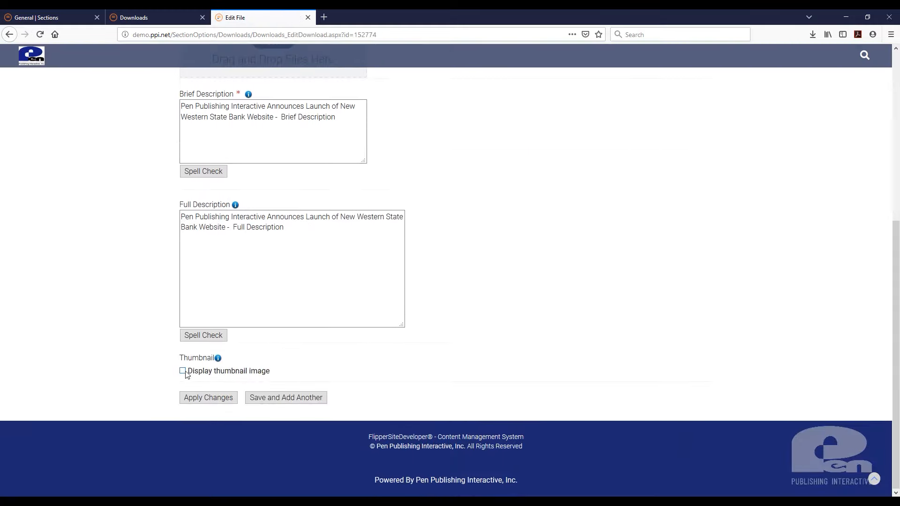
click(183, 373)
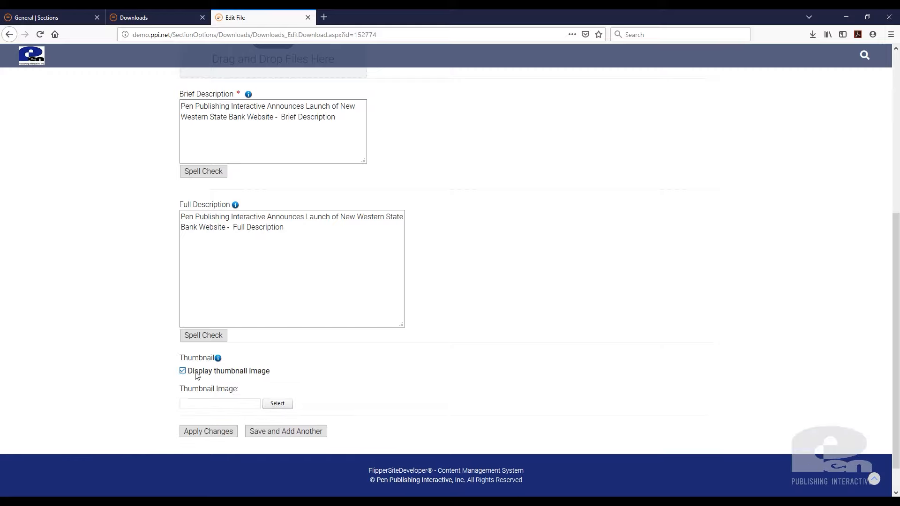
click(283, 408)
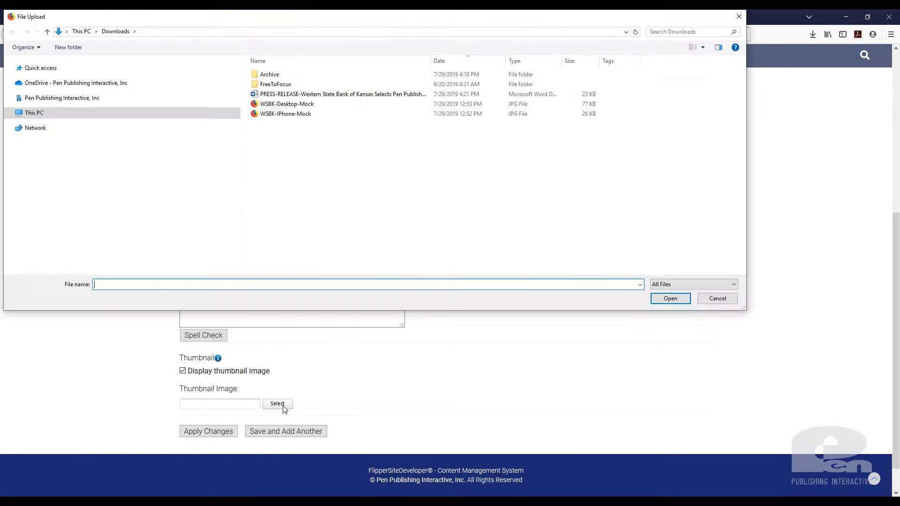
click(289, 105)
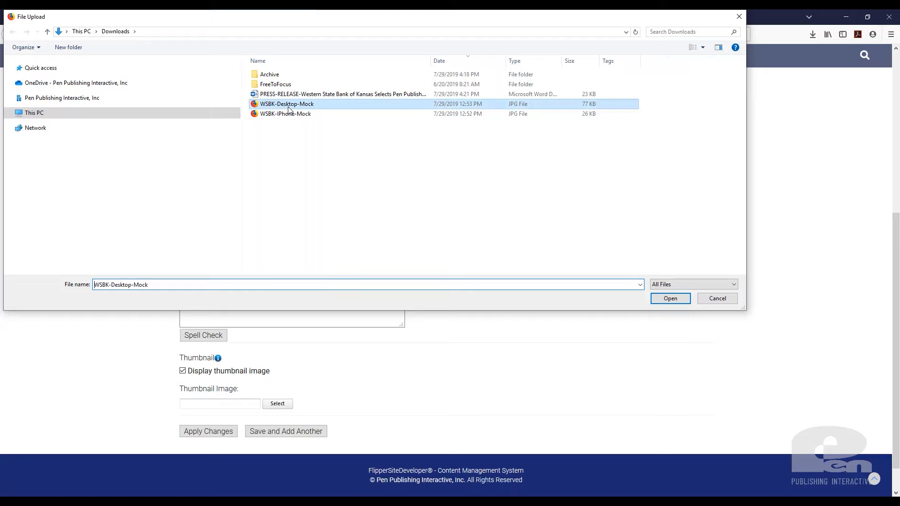
click(675, 304)
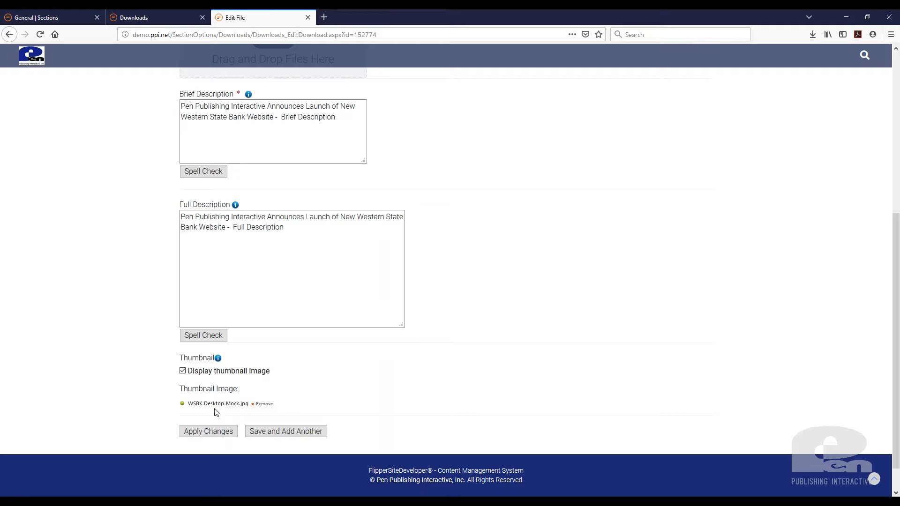
click(215, 431)
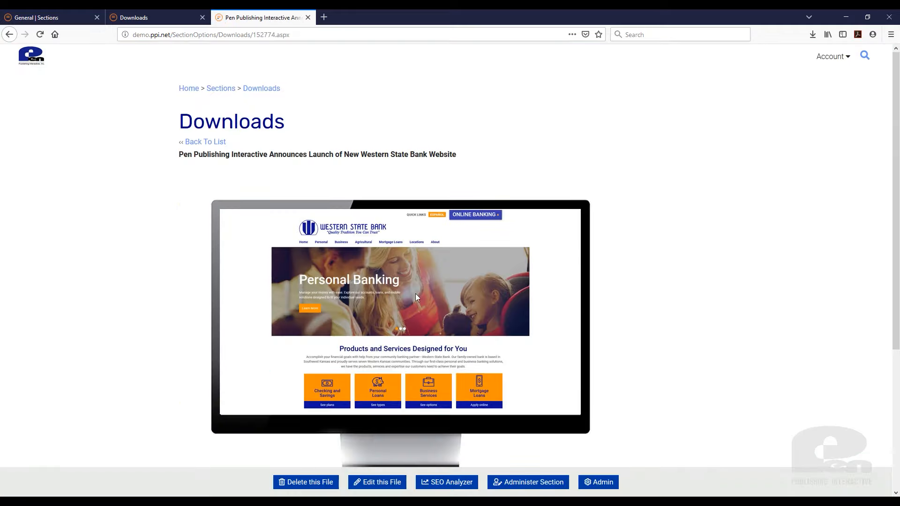
Return to the Downloads list tab and reload it to show the updated entry
scroll(435, 294, down, 3)
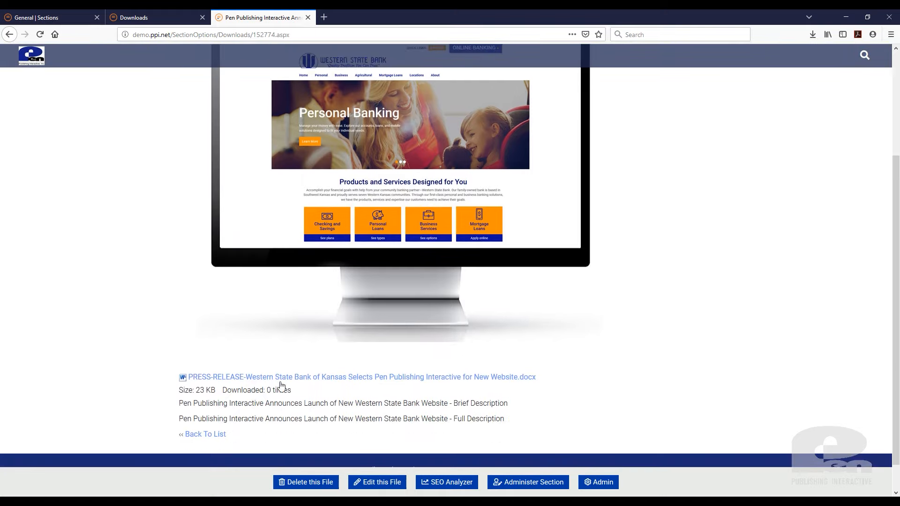
click(123, 17)
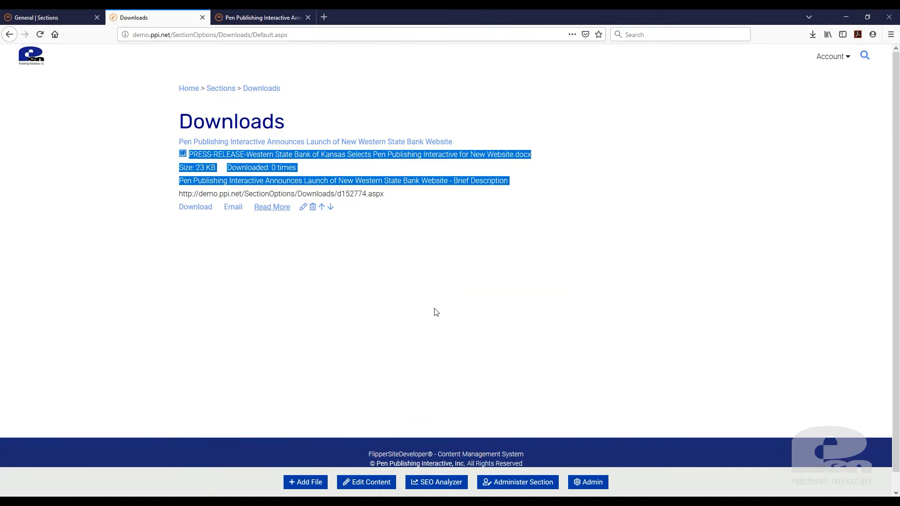
click(388, 298)
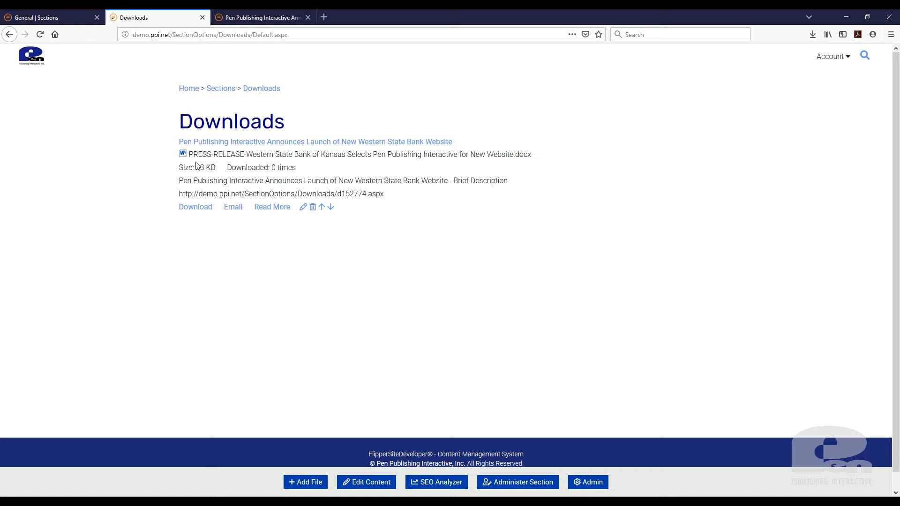
click(40, 34)
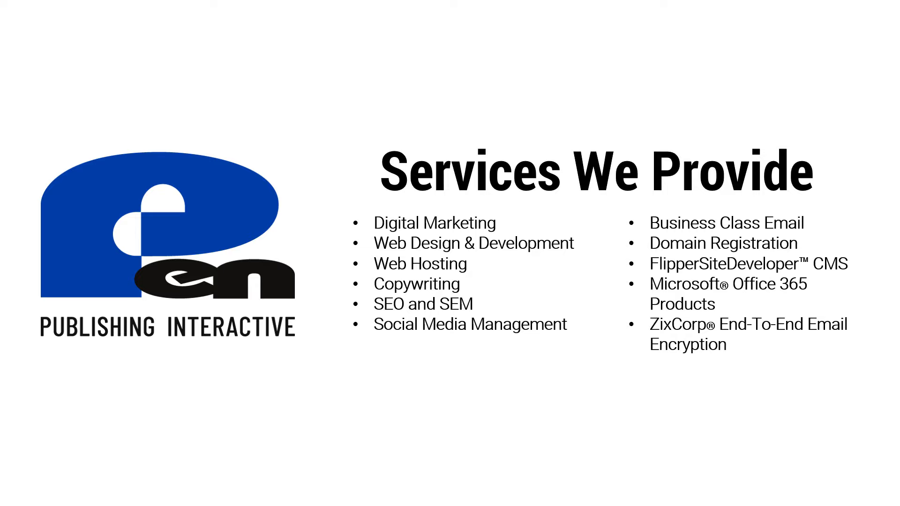
Advance the slideshow to the 'For More Information' slide
key(Right)
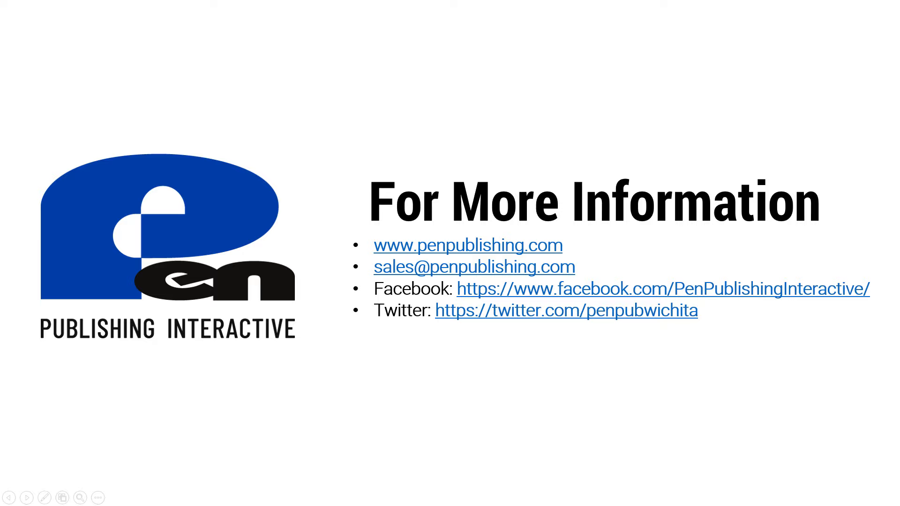